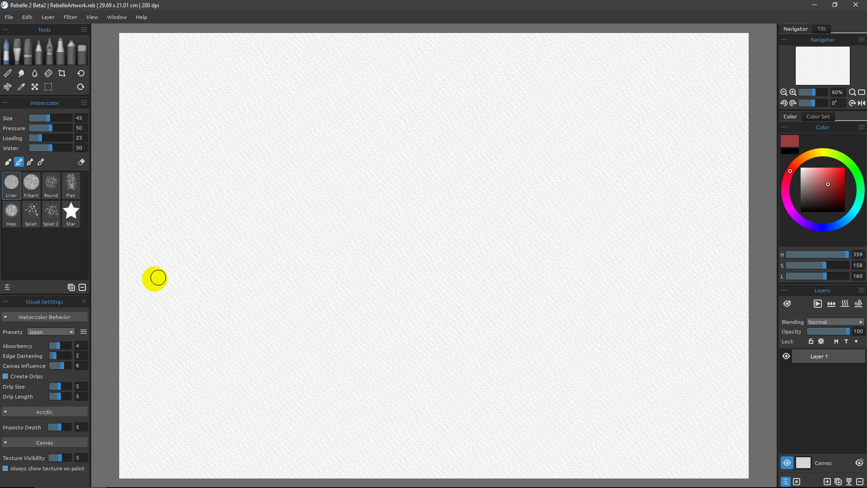
- Apply the Cold Pressed watercolor behavior preset and add two new layers above Layer 1
click(70, 333)
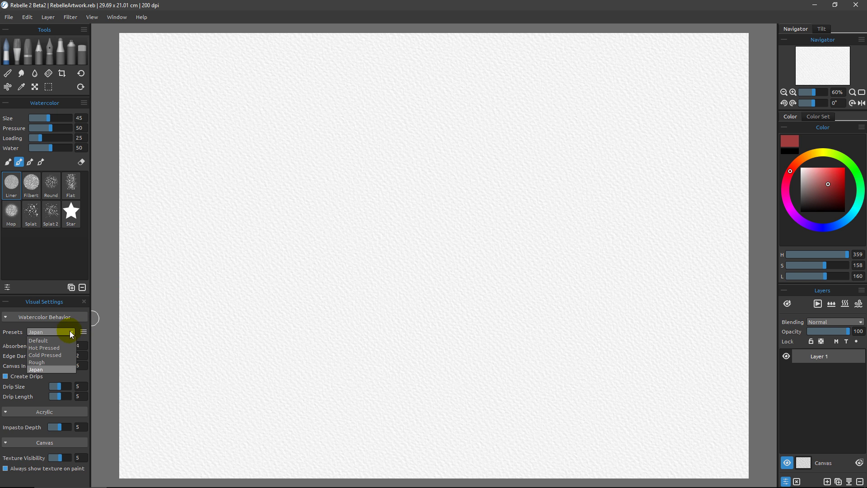
click(57, 356)
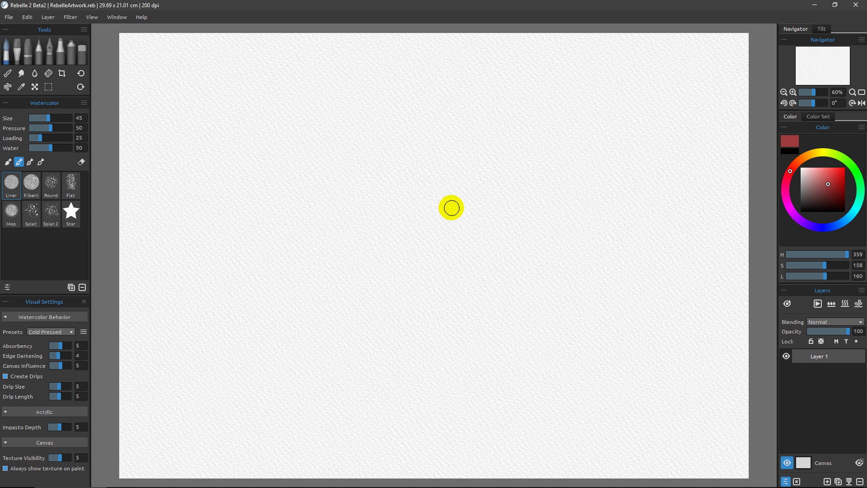
click(827, 481)
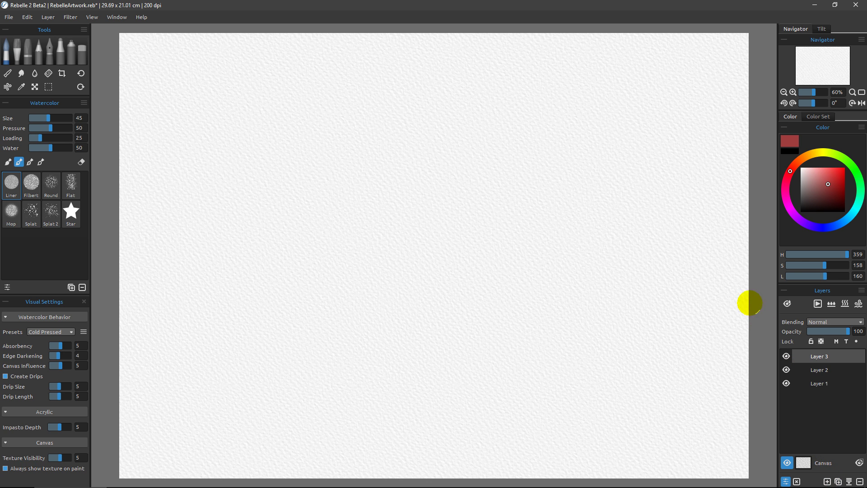
- On Layer 2, set up the Ink Pen's Reed Pen with size 77, pressure 100 and water 1
click(828, 369)
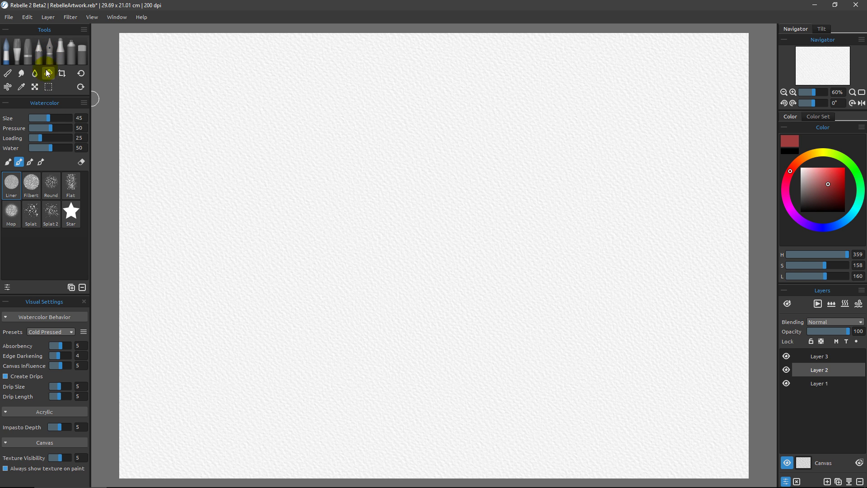
click(49, 52)
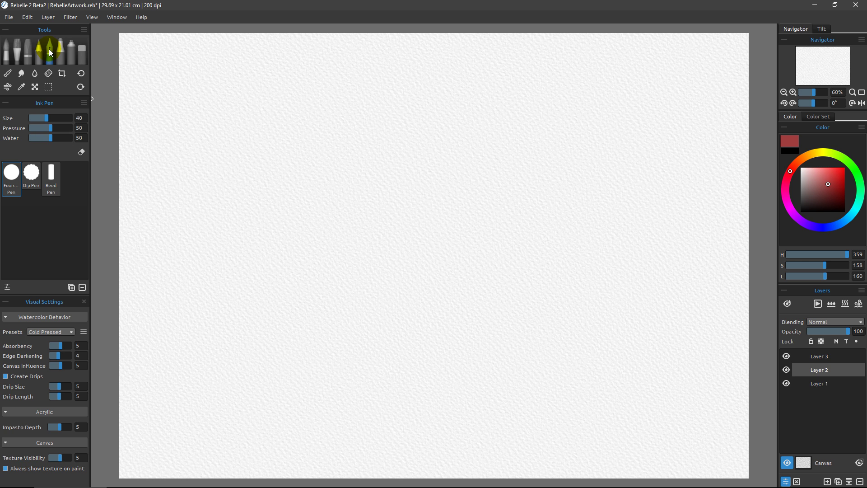
click(51, 179)
mouse_move(51, 127)
mouse_down()
mouse_move(83, 129)
mouse_move(27, 139)
mouse_up()
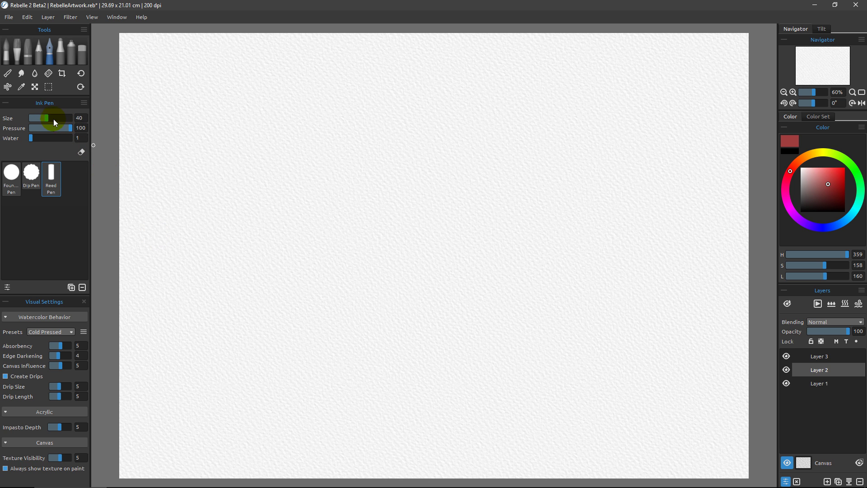
drag(46, 118, 60, 117)
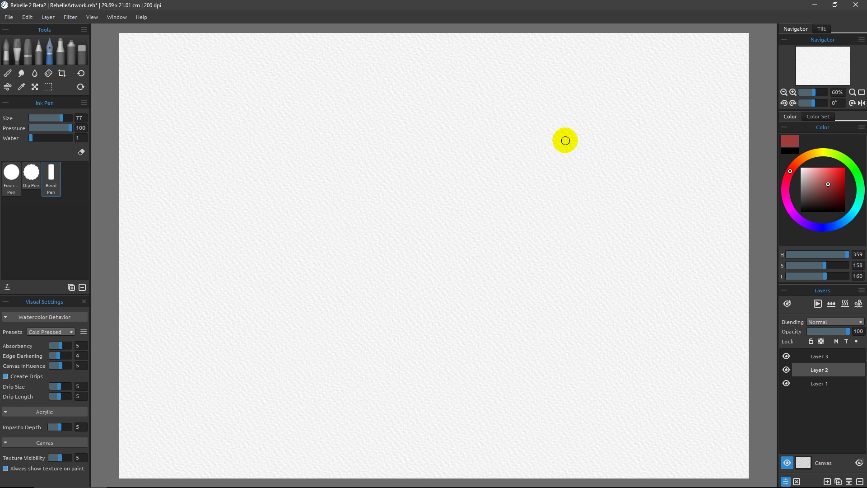
- Draw a black zigzag and a wavy contour across the upper middle of the canvas on Layer 2
click(790, 152)
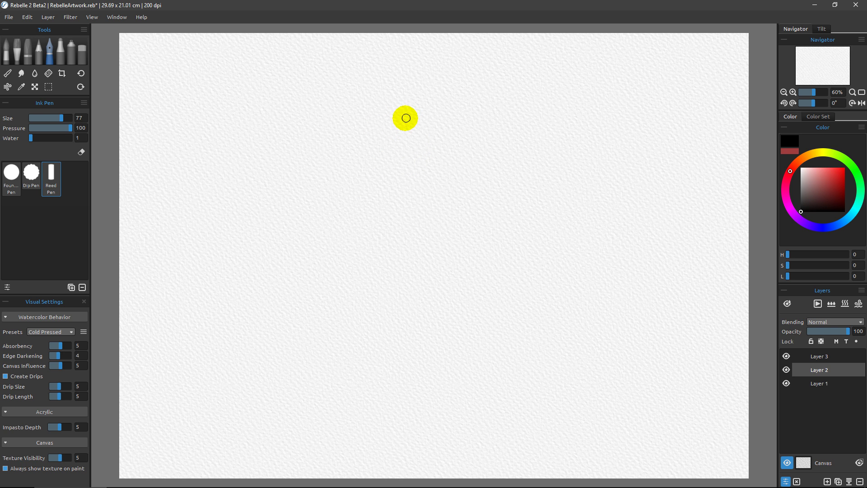
mouse_move(411, 112)
mouse_down()
mouse_move(358, 183)
mouse_move(445, 190)
mouse_move(497, 271)
mouse_move(519, 135)
mouse_move(376, 91)
mouse_up()
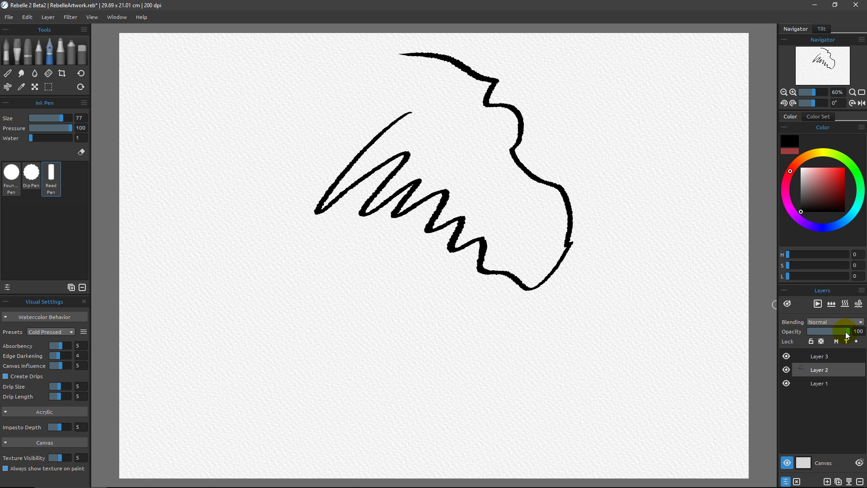
- Lower Layer 2's opacity to 20 and turn it into a locked masking layer
drag(849, 332, 818, 335)
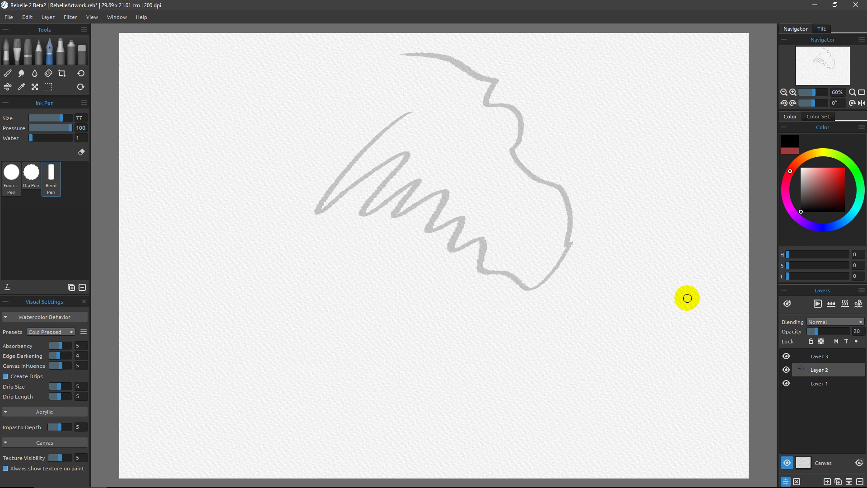
click(837, 342)
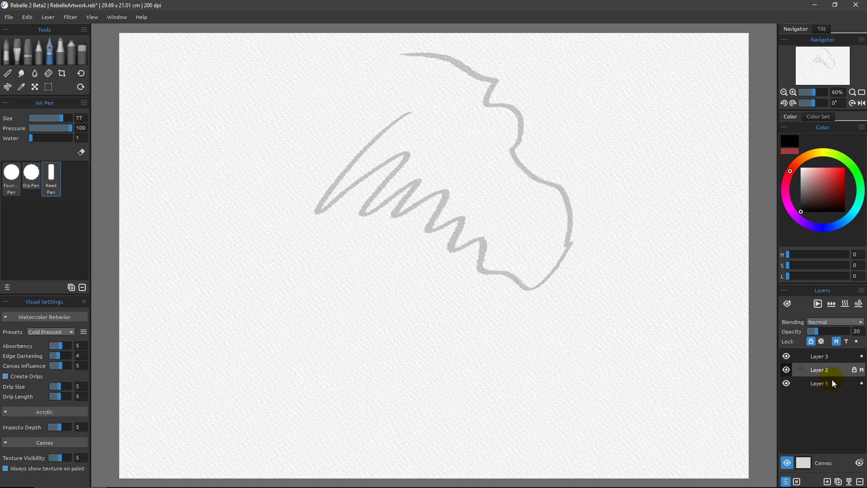
click(837, 357)
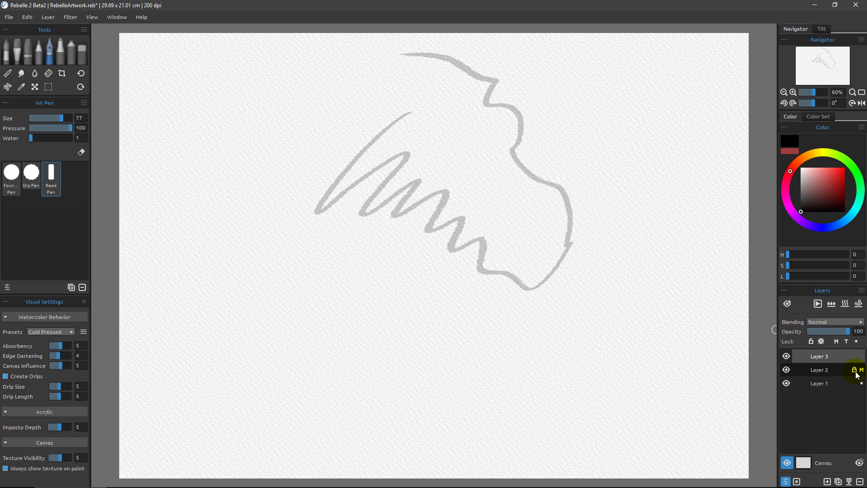
- With diffusion paused, paint overlapping green and red watercolor strokes with the Liner brush over the masked lines on Layer 1
click(831, 383)
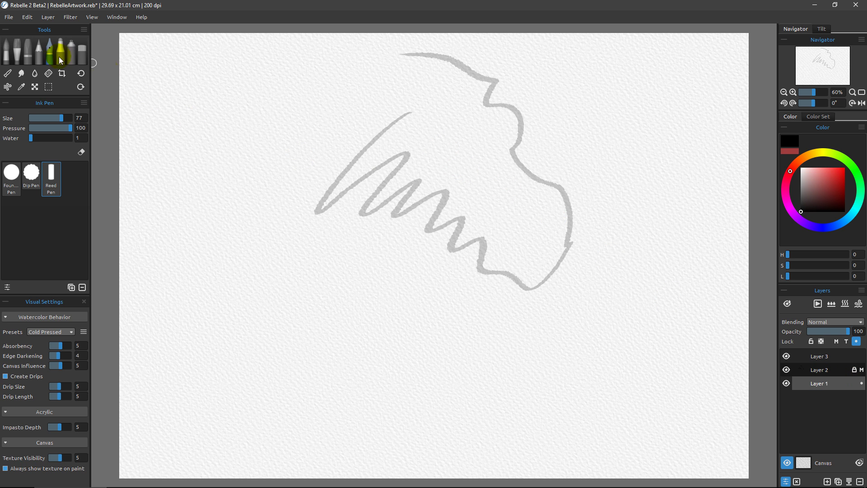
click(7, 52)
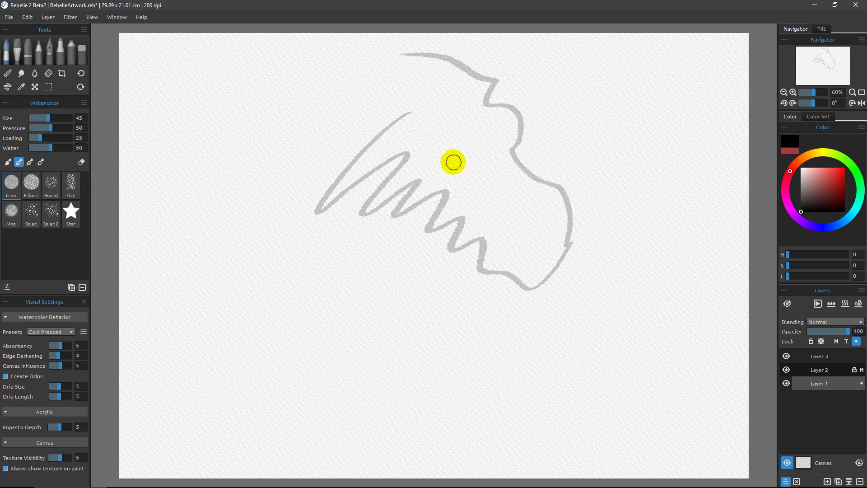
click(790, 151)
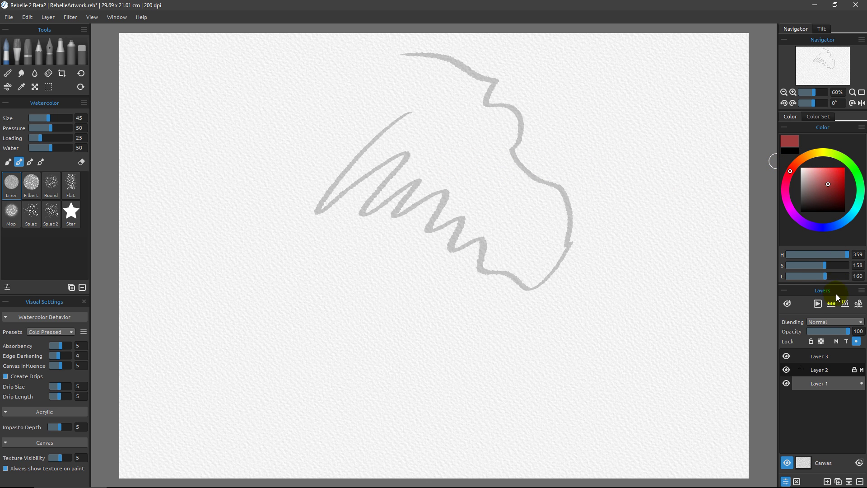
click(818, 303)
click(835, 154)
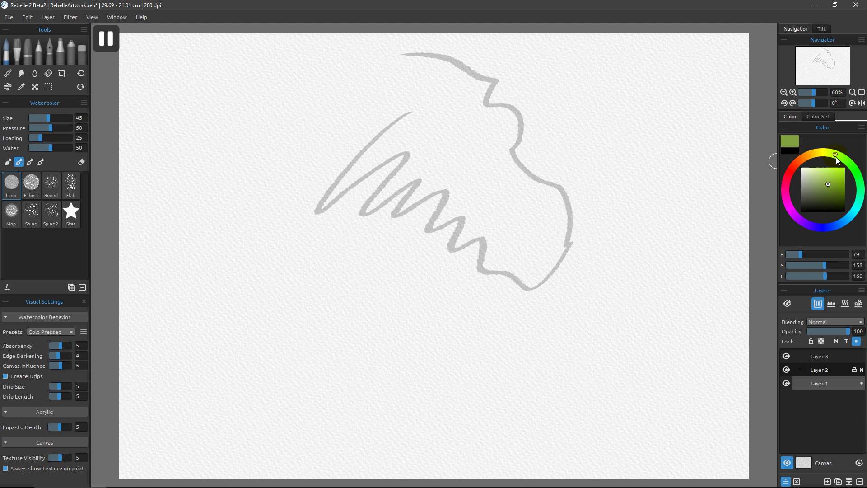
mouse_move(458, 86)
mouse_down()
mouse_move(496, 93)
mouse_move(403, 225)
mouse_move(489, 226)
mouse_move(585, 168)
mouse_move(556, 213)
mouse_move(561, 155)
mouse_move(501, 140)
mouse_move(409, 168)
mouse_move(393, 143)
mouse_up()
click(789, 173)
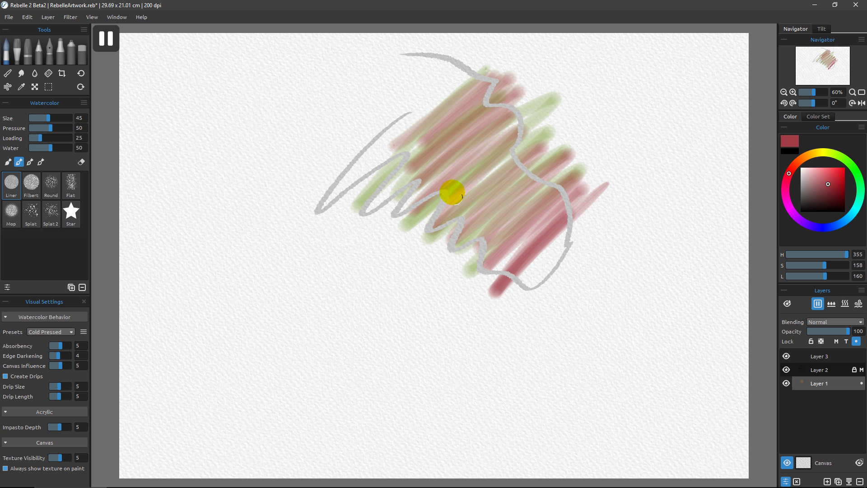
- Tilt the canvas straight down so the wet paint on Layer 1 flows and drips, and dry the layer
click(822, 29)
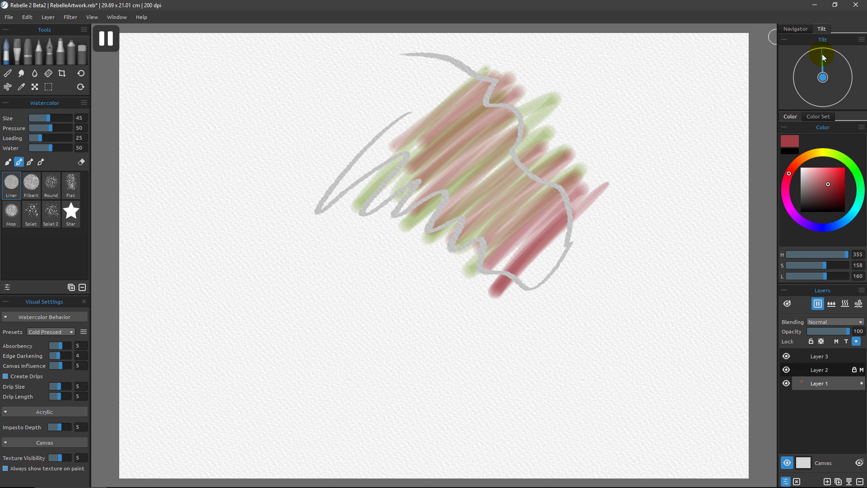
click(823, 103)
click(819, 304)
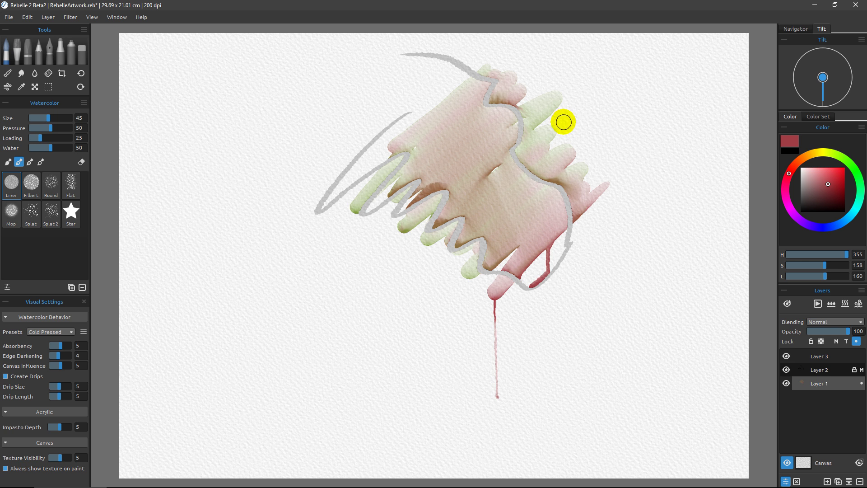
click(844, 304)
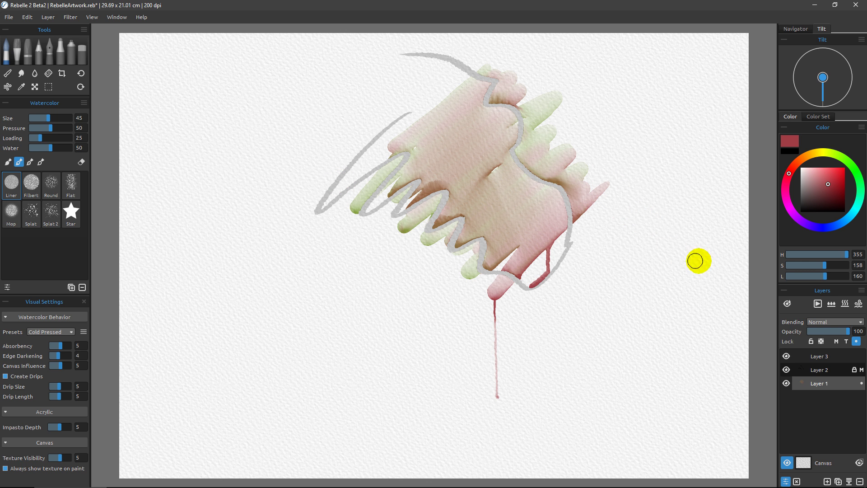
- Turn off Layer 2's masking, add more black Reed Pen strokes over the dried paint, and turn masking back on
click(830, 370)
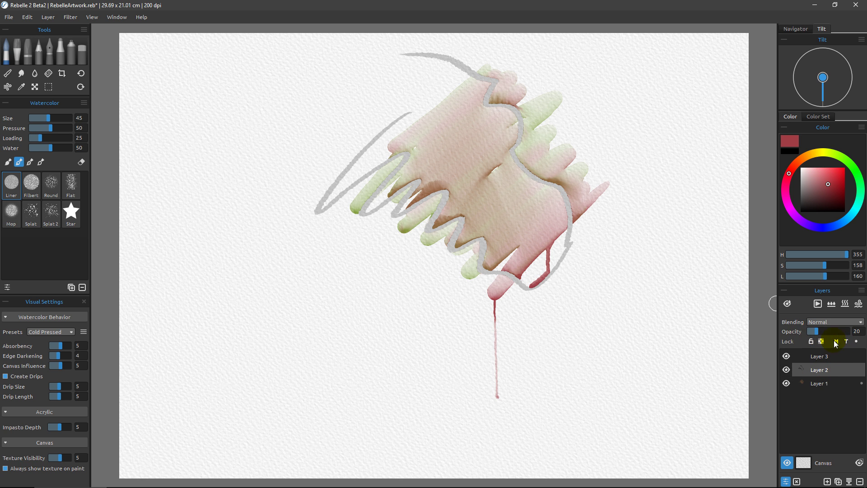
alt+click(571, 168)
click(790, 150)
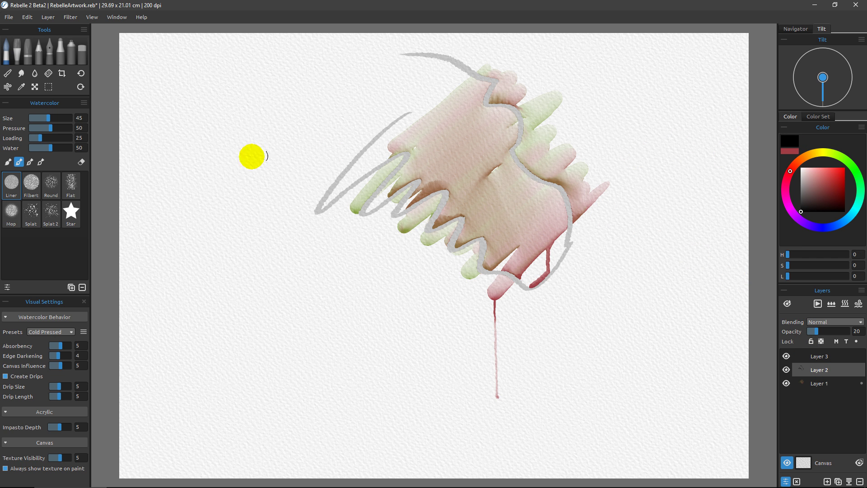
click(49, 56)
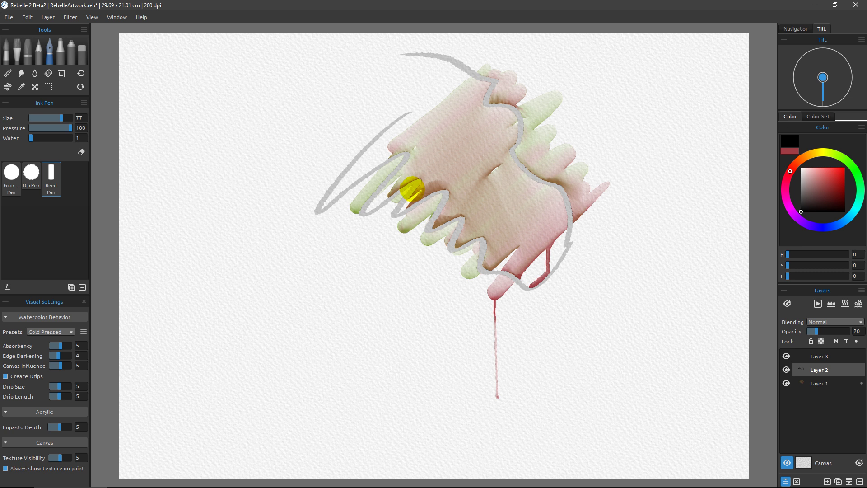
mouse_move(356, 244)
mouse_down()
mouse_move(561, 141)
mouse_move(459, 302)
mouse_move(505, 288)
mouse_up()
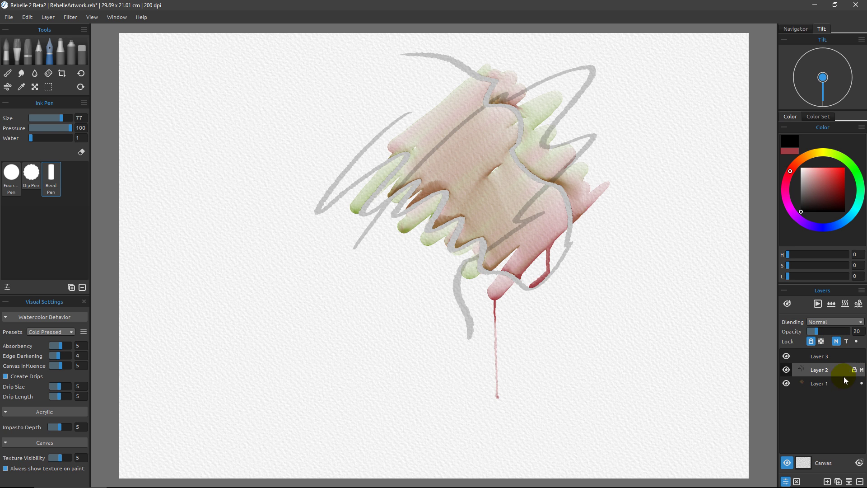
- On Layer 1, paint wide dark blue watercolor strokes across the masked area with the Liner brush and dry them
click(830, 385)
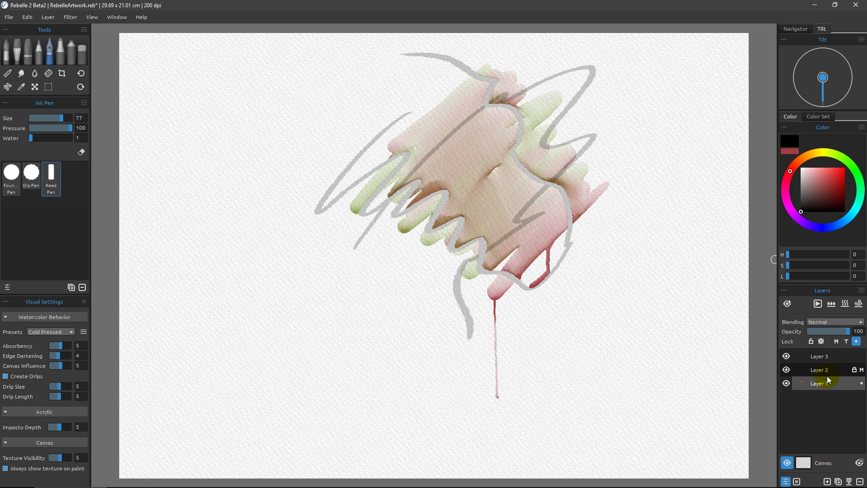
click(7, 53)
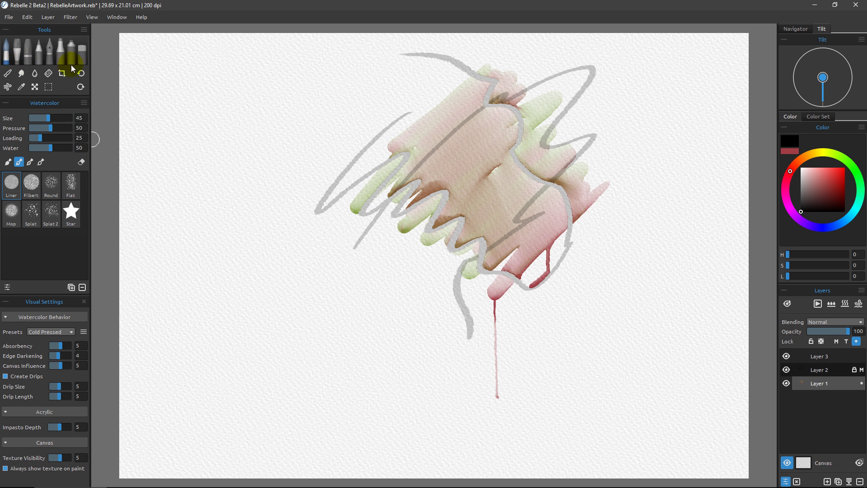
click(831, 225)
click(844, 180)
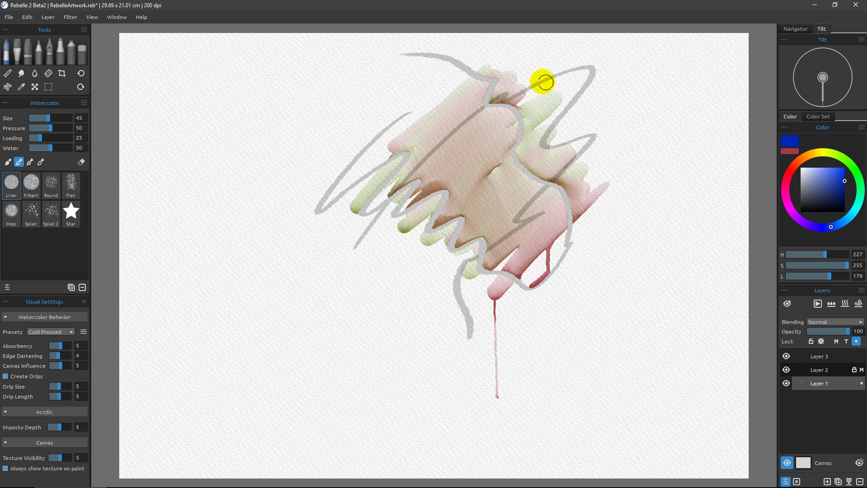
mouse_move(591, 60)
mouse_down()
mouse_move(388, 150)
mouse_move(531, 126)
mouse_move(394, 192)
mouse_move(537, 177)
mouse_move(604, 182)
mouse_move(439, 233)
mouse_move(477, 246)
mouse_move(582, 254)
mouse_up()
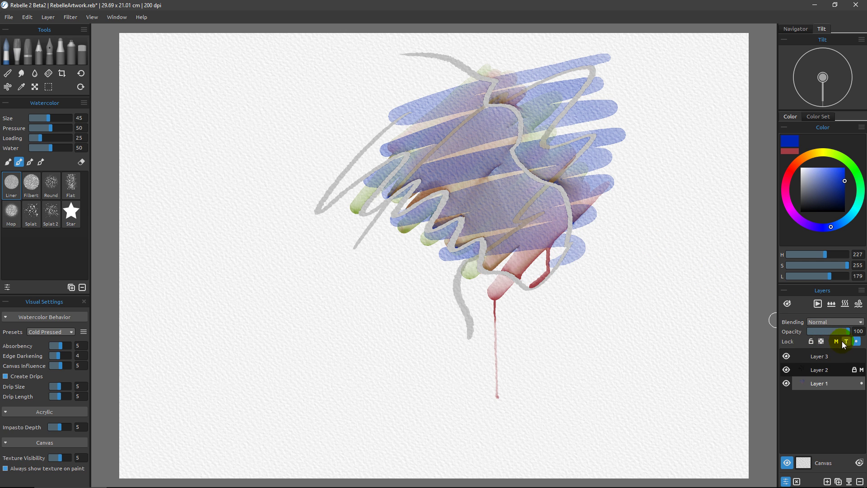
click(844, 303)
- Hide Layer 2 to inspect the areas its mask protected on Layer 1, and show it again
click(786, 370)
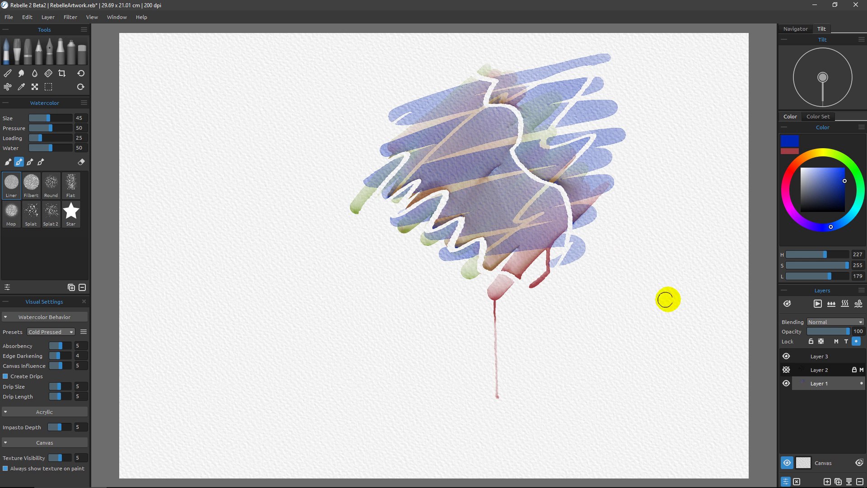
click(786, 370)
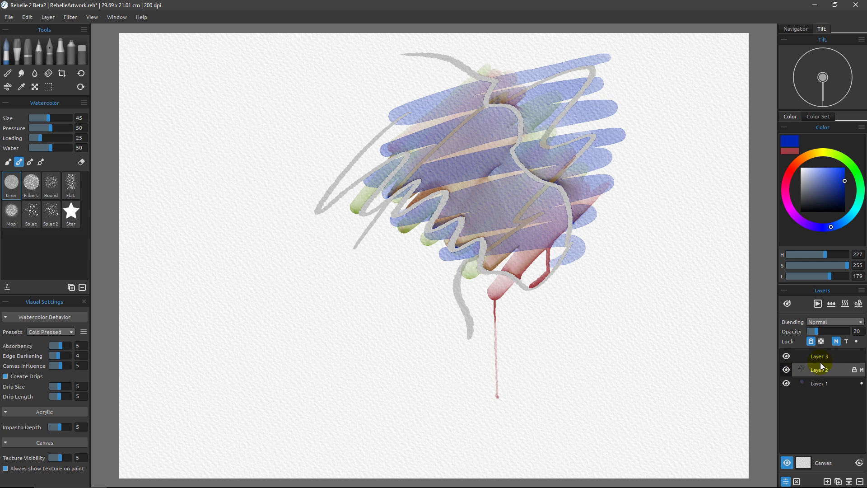
- On Layer 3, draw a long black Reed Pen zigzag over the whole painting and lower the layer's opacity to 20
click(820, 357)
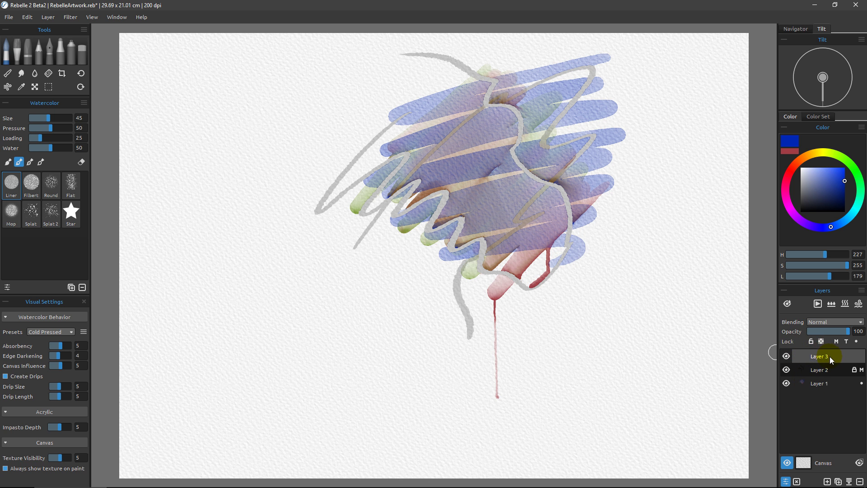
click(49, 58)
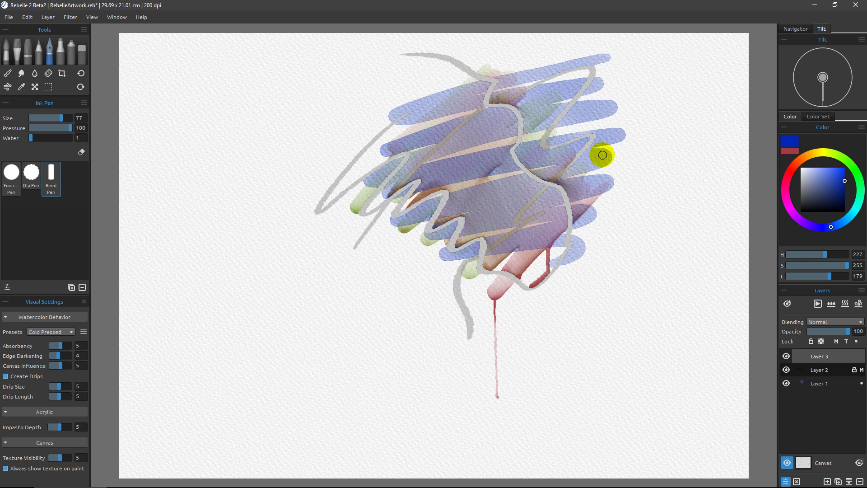
drag(827, 183, 769, 223)
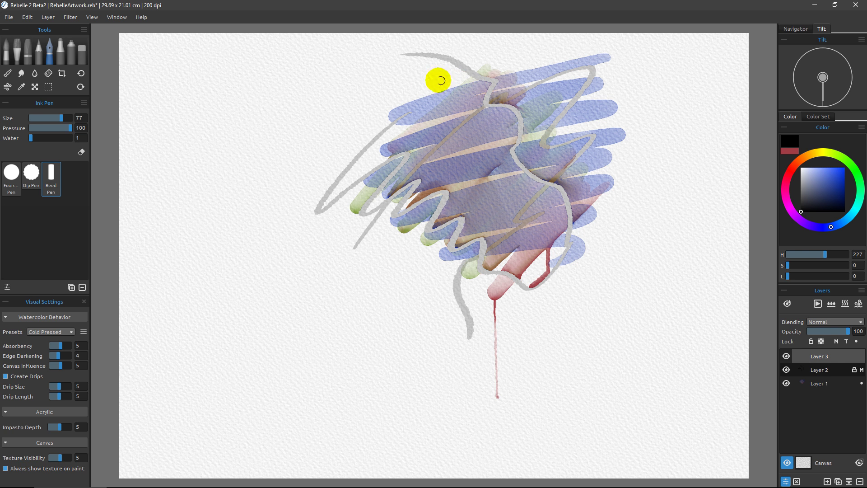
mouse_move(388, 87)
mouse_down()
mouse_move(580, 101)
mouse_move(402, 217)
mouse_move(534, 329)
mouse_move(536, 346)
mouse_up()
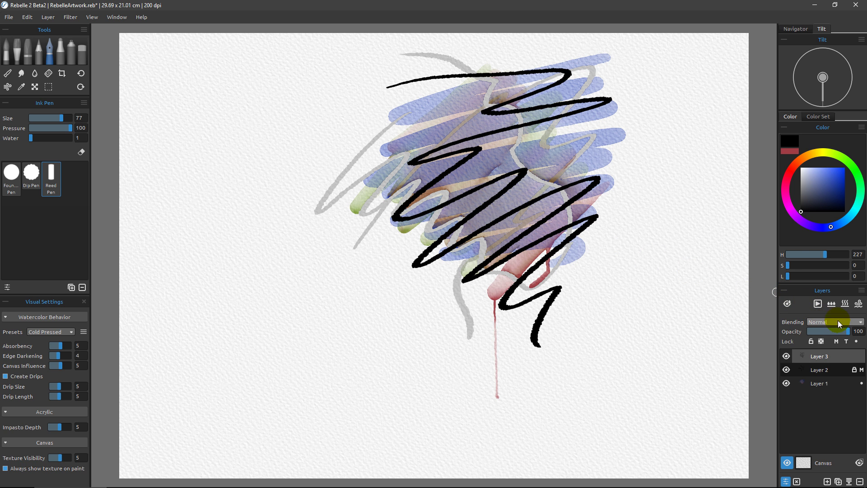
mouse_move(850, 334)
mouse_down()
mouse_move(817, 331)
mouse_move(816, 379)
mouse_up()
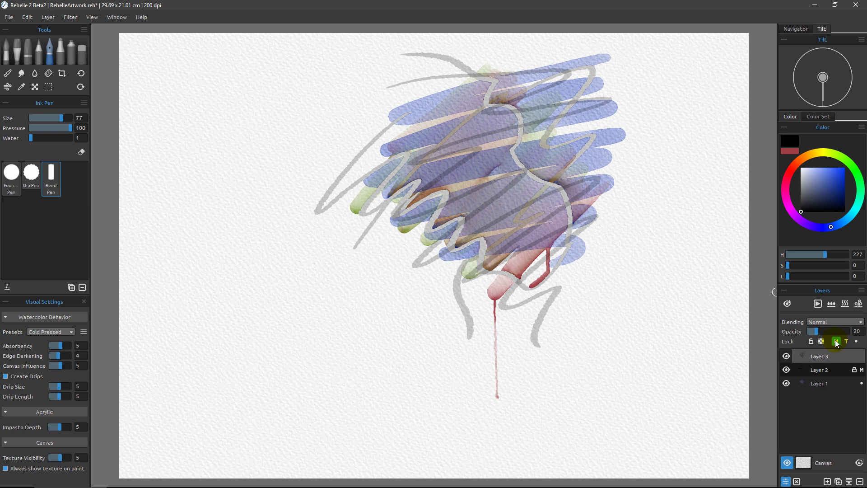
- With masking on for Layer 3, paint wide magenta Liner watercolor strokes across the masked areas on Layer 1 and dry them
click(822, 384)
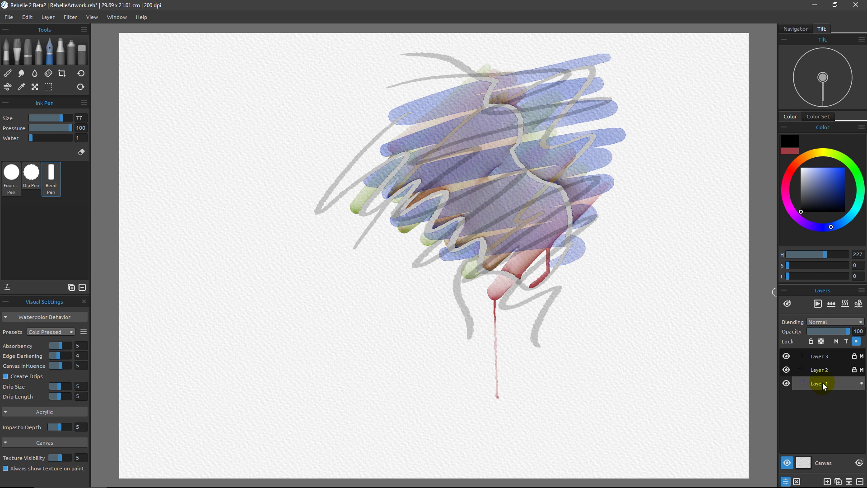
click(6, 60)
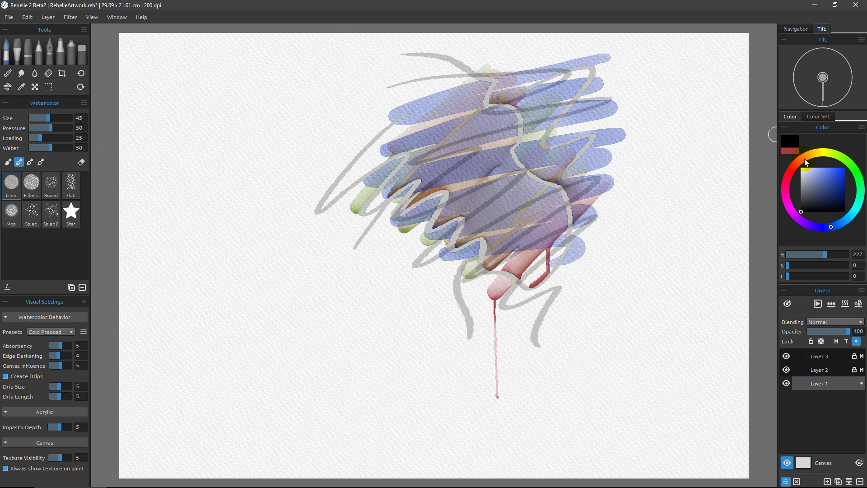
click(793, 213)
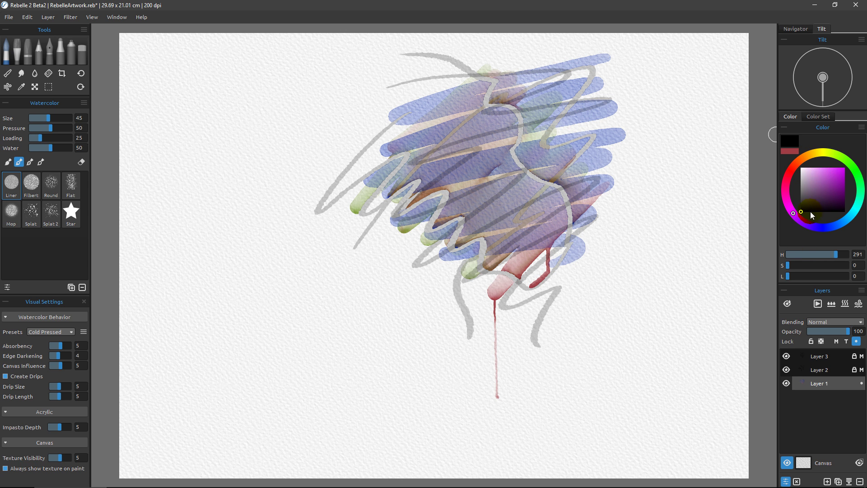
click(839, 168)
drag(839, 167, 838, 168)
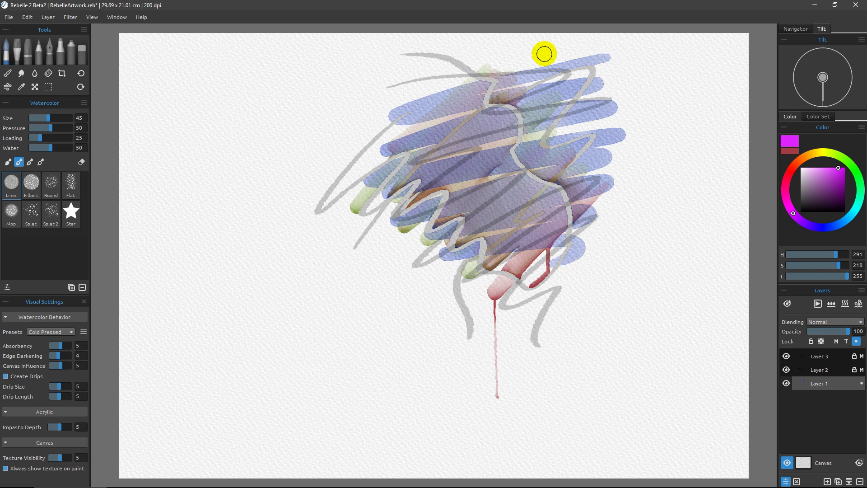
mouse_move(541, 52)
mouse_down()
mouse_move(455, 87)
mouse_move(487, 96)
mouse_move(554, 148)
mouse_move(548, 199)
mouse_move(457, 296)
mouse_move(548, 300)
mouse_move(587, 271)
mouse_up()
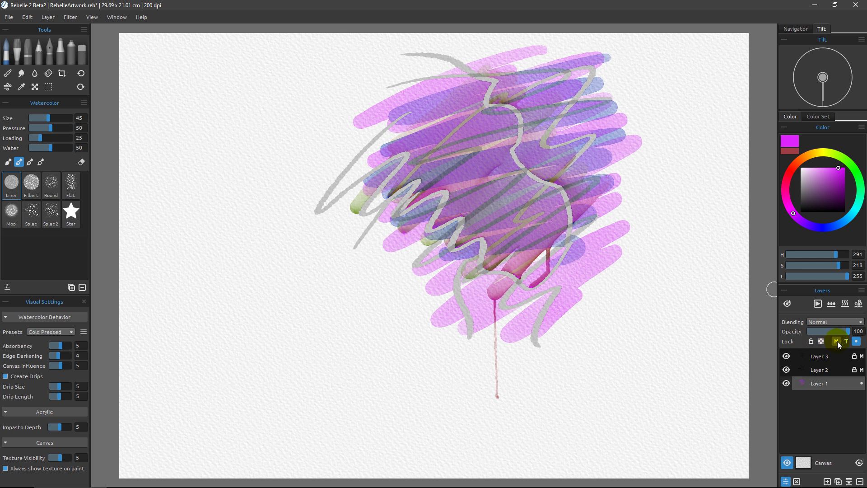
click(845, 304)
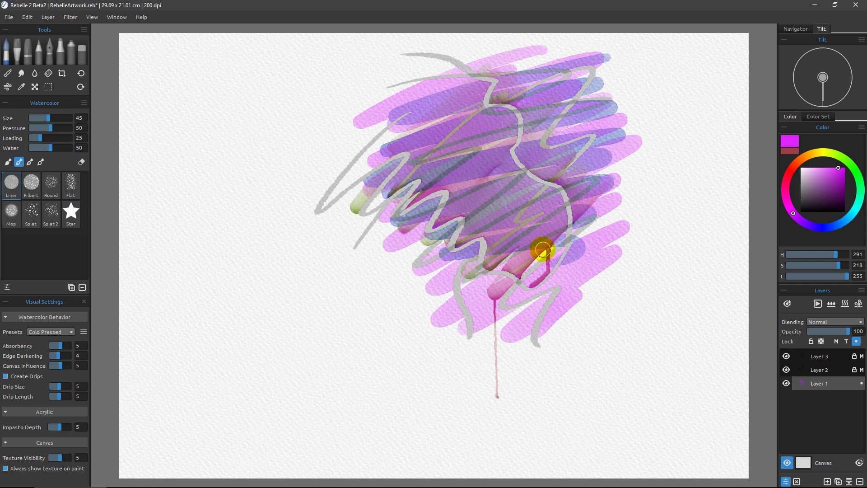
- Hide Layers 3 and 2 to inspect the areas they protected on Layer 1, and show only Layer 2 again
click(786, 355)
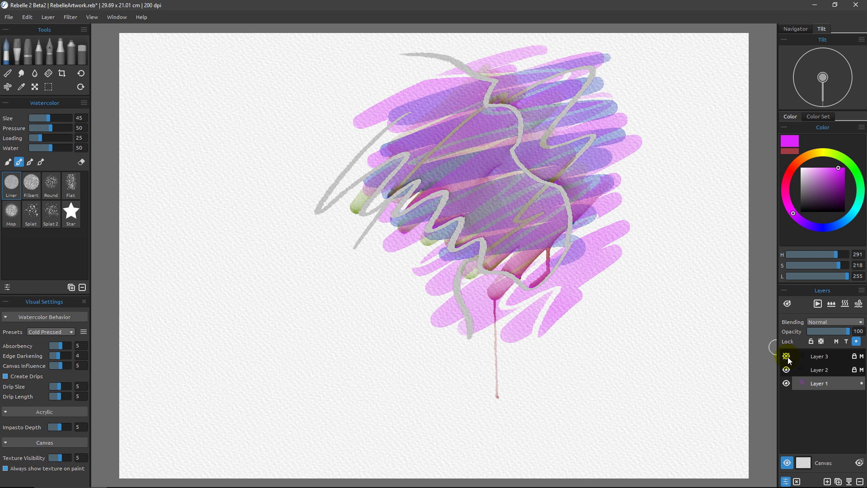
click(786, 370)
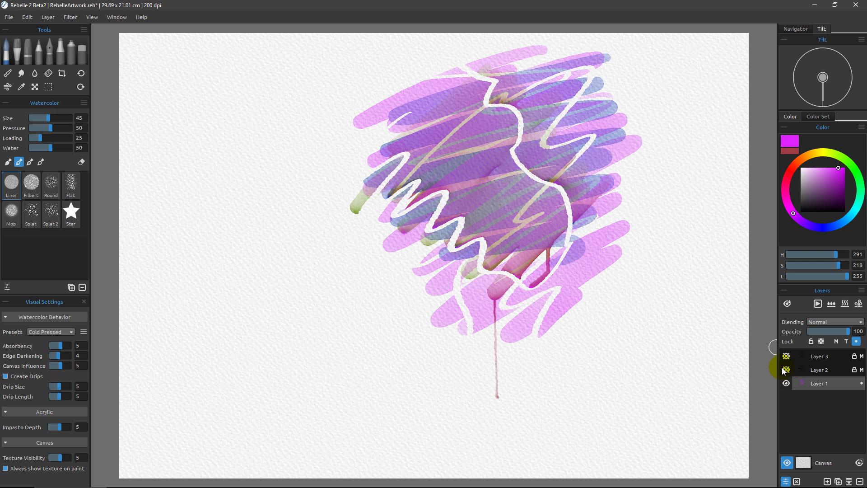
click(786, 370)
click(787, 368)
click(787, 368)
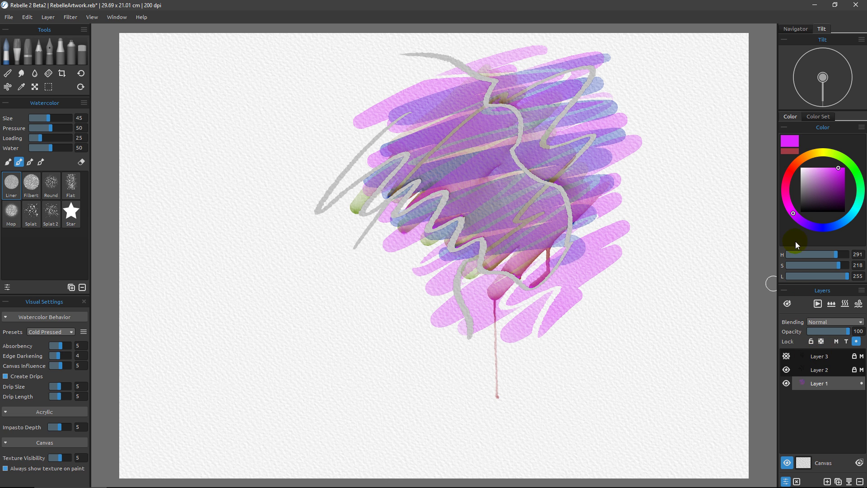
- With Layer 3 hidden, paint a long zigzag of yellow watercolor strokes over the whole painting on Layer 1
click(825, 155)
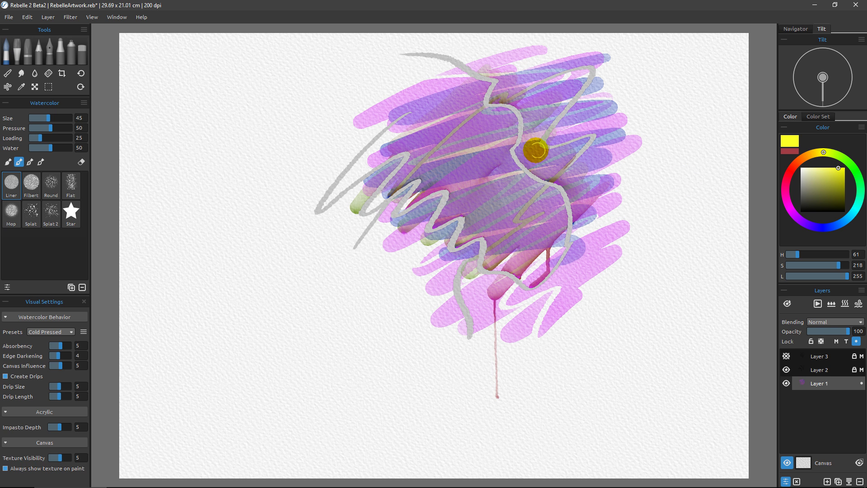
mouse_move(492, 43)
mouse_down()
mouse_move(417, 70)
mouse_move(538, 59)
mouse_move(403, 138)
mouse_move(513, 122)
mouse_move(572, 126)
mouse_move(551, 161)
mouse_move(390, 268)
mouse_move(456, 318)
mouse_move(554, 339)
mouse_up()
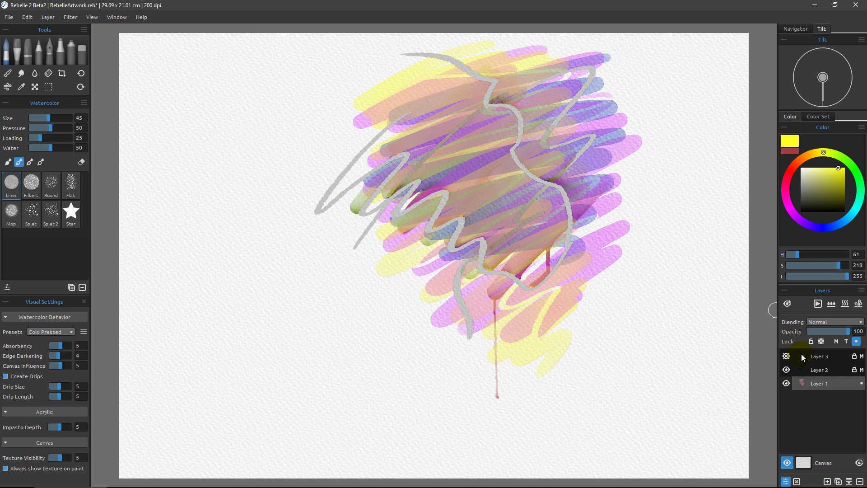
- Show Layer 3 again and paint orange-red watercolor strokes across the upper part of the painting on Layer 1
click(787, 357)
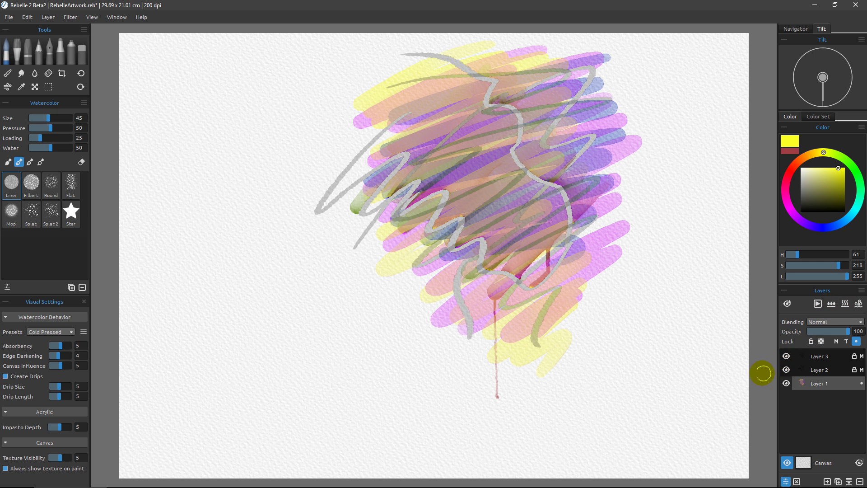
click(793, 167)
mouse_move(480, 59)
mouse_down()
mouse_move(361, 101)
mouse_move(596, 56)
mouse_up()
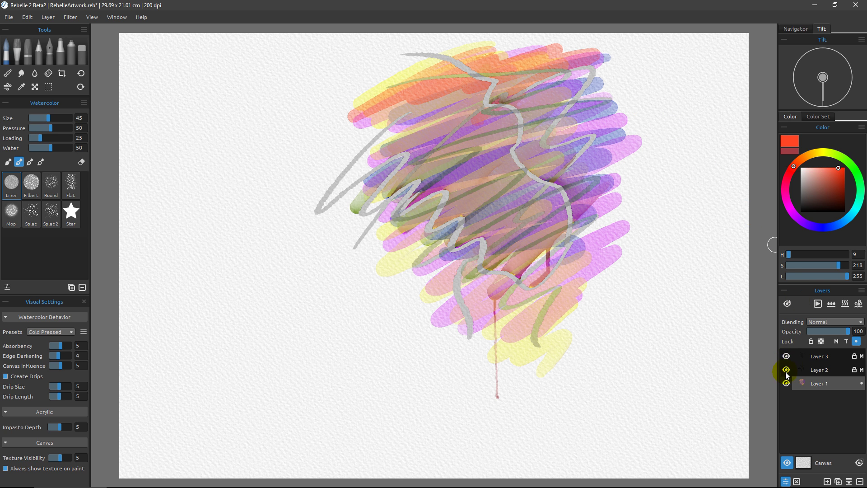
- Turn off masking on Layers 3 and 2 and delete both layers, keeping only the painting on Layer 1
click(833, 355)
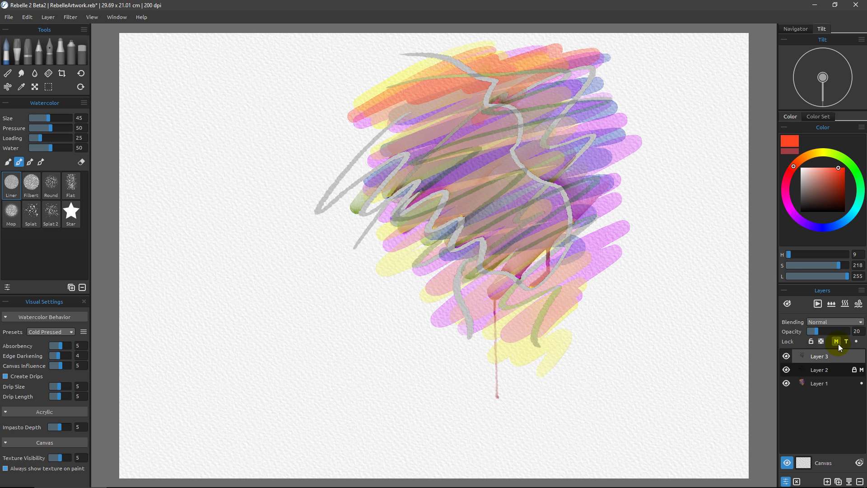
click(831, 367)
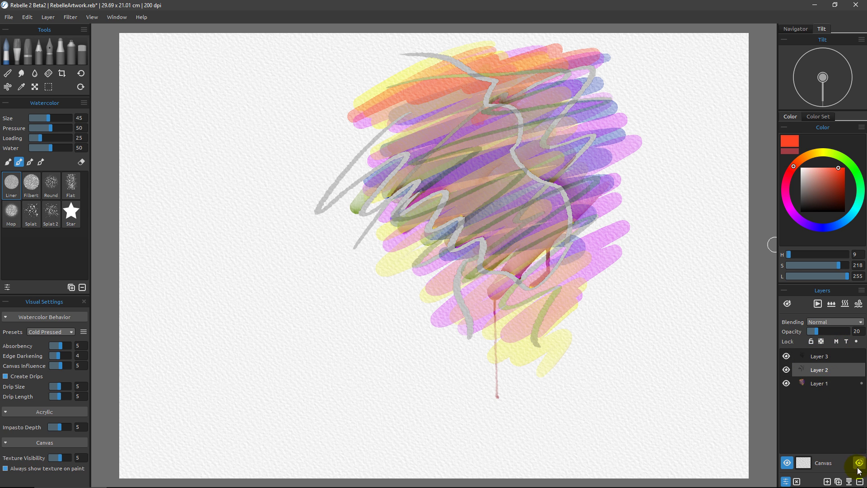
click(860, 481)
click(836, 361)
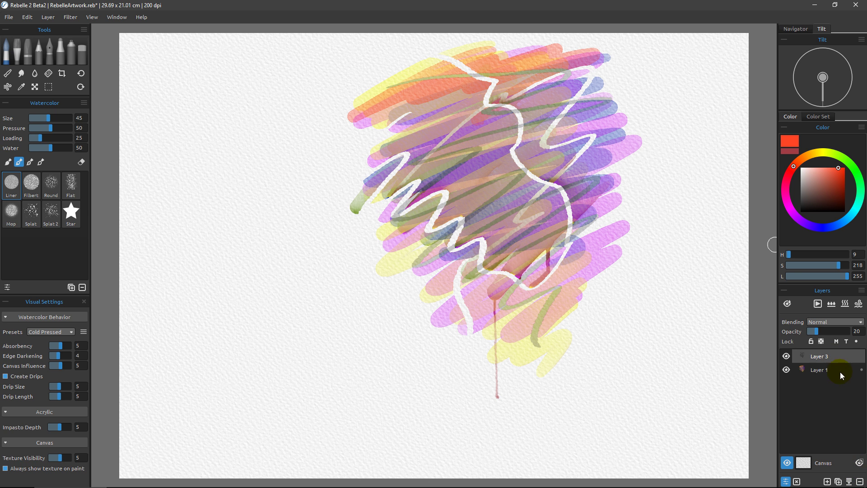
click(860, 481)
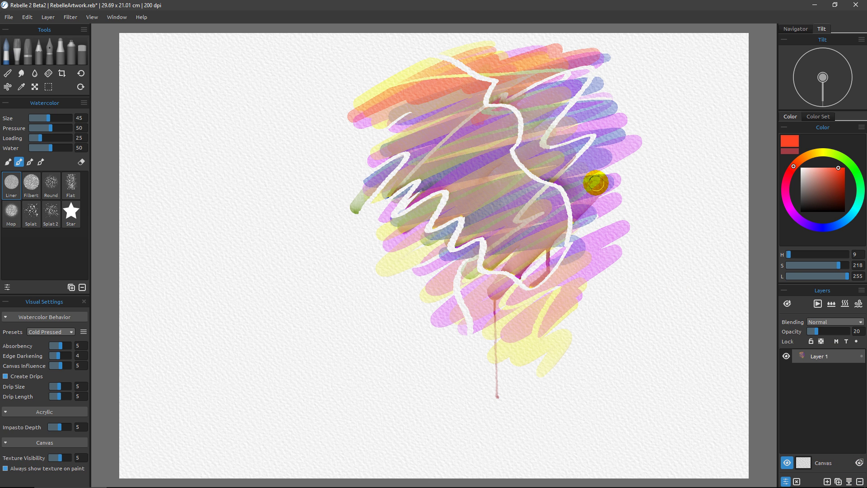